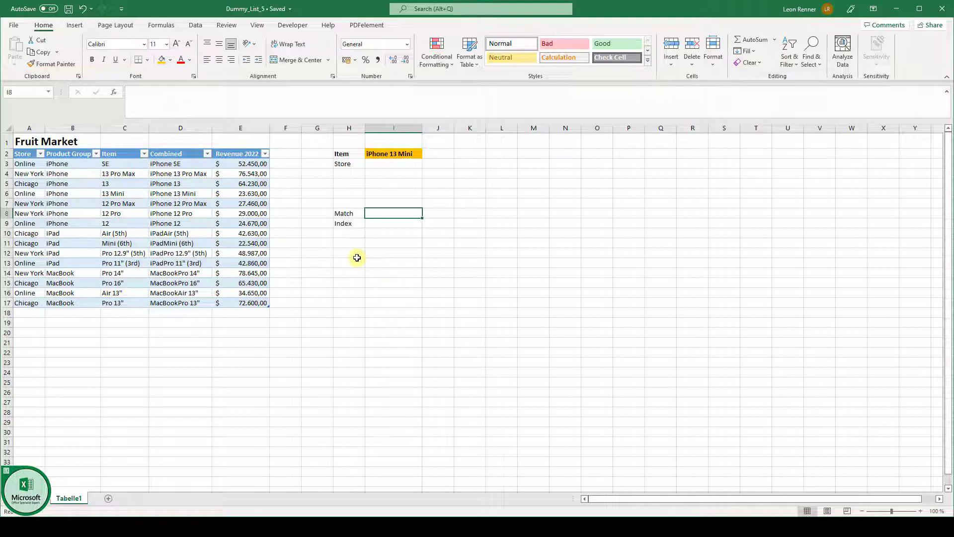
Start a MATCH formula in I8 with "iphone 13 Mini" as its lookup value
click(386, 223)
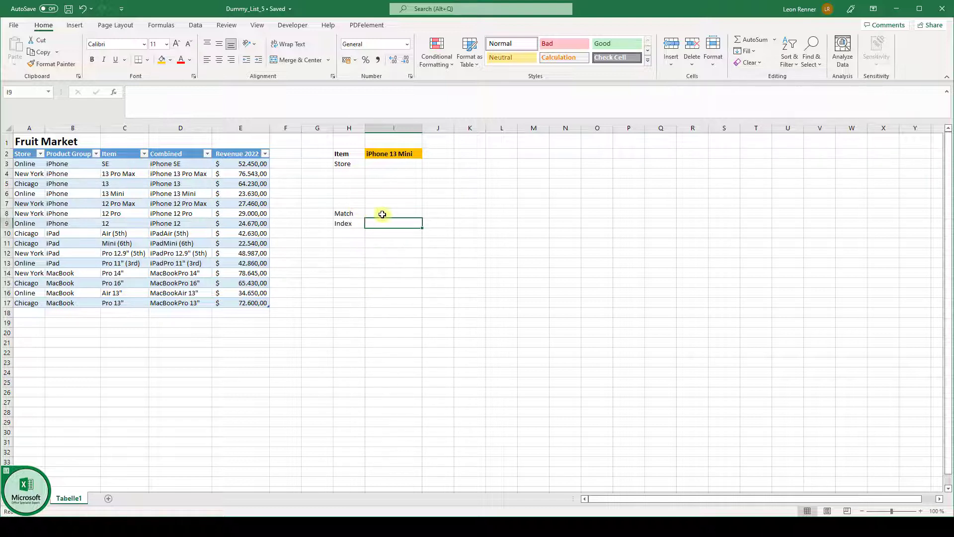
click(384, 215)
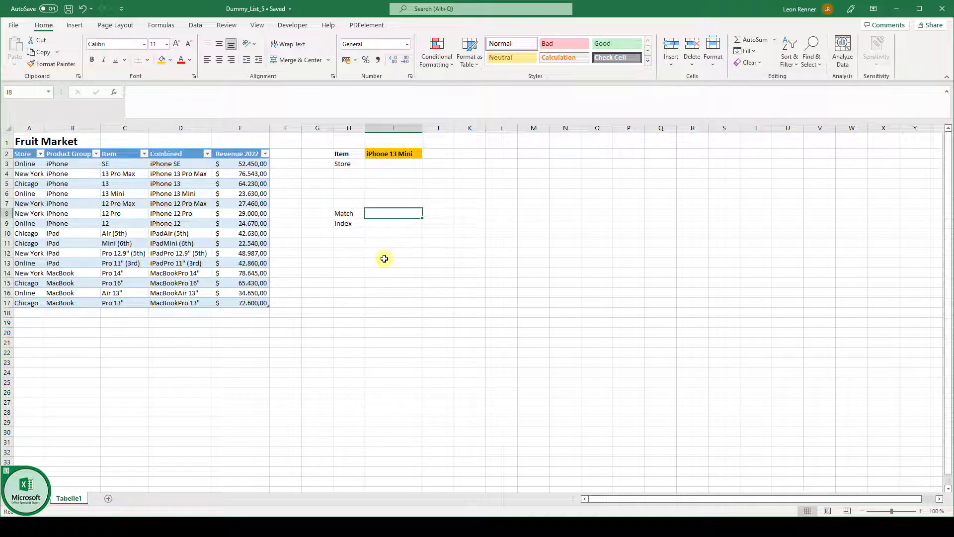
text(=)
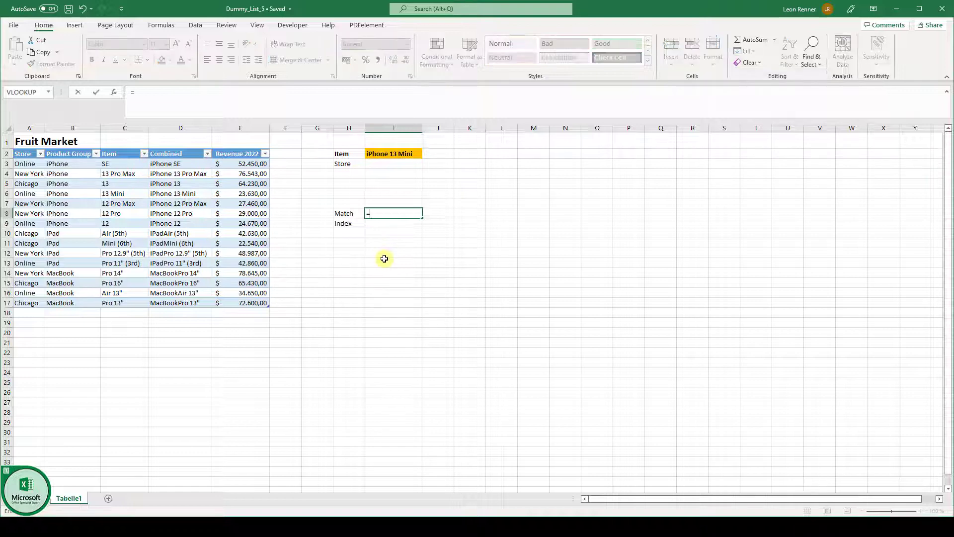
text(MAt)
key(Tab)
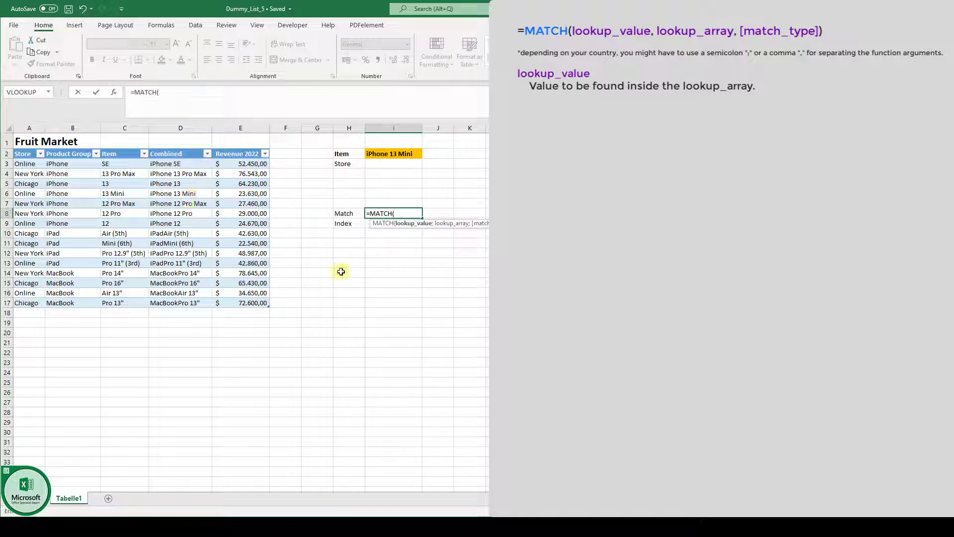
text("iphone 13 Mini";)
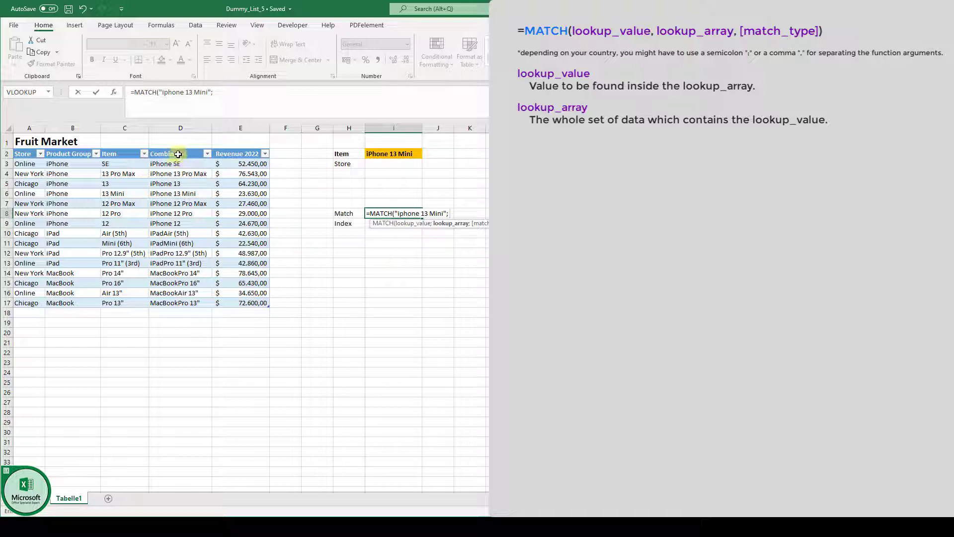
Finish I8 as MATCH("iPhone 13 Mini"; Table1[Combined]; 0), correcting the capital P, so it returns 4
drag(174, 164, 193, 302)
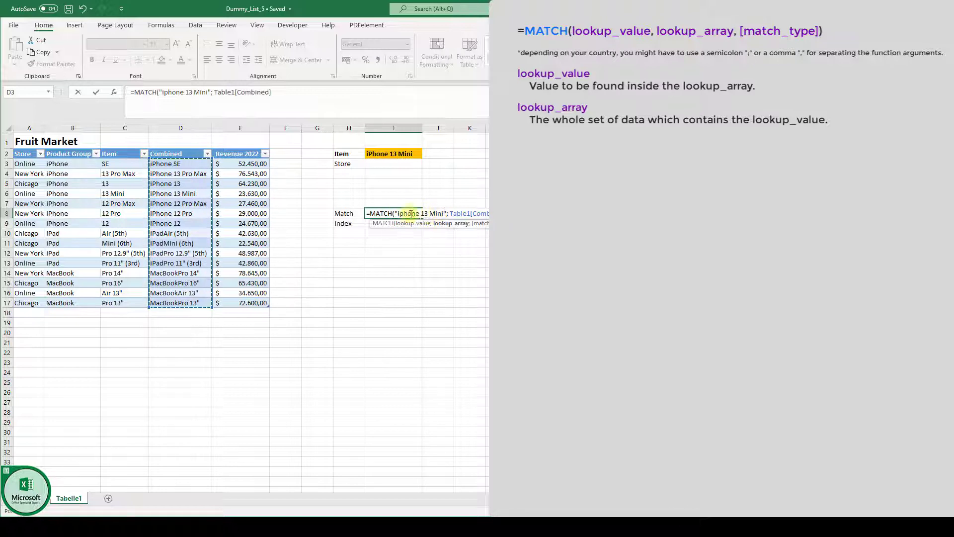
click(409, 214)
key(BackSpace)
text(P)
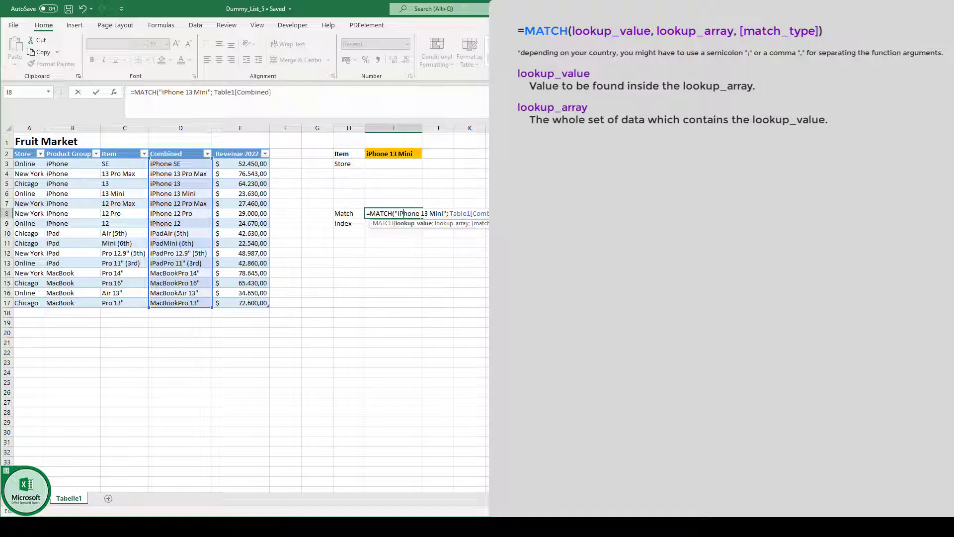
click(307, 97)
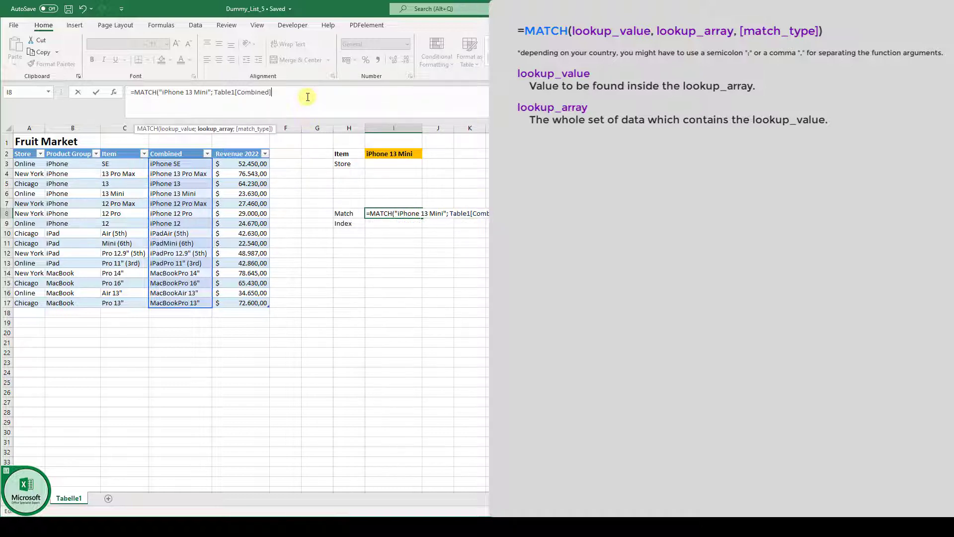
text(;)
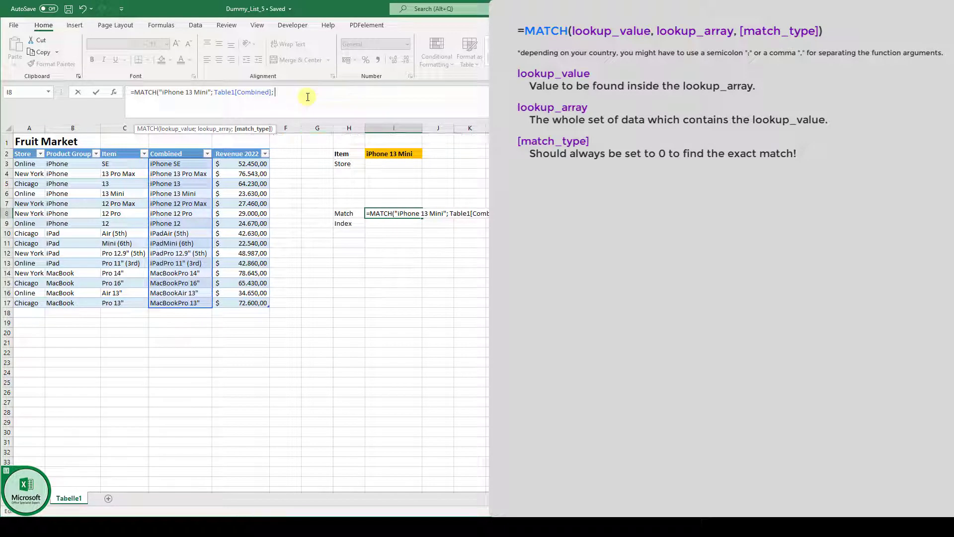
text( 0)
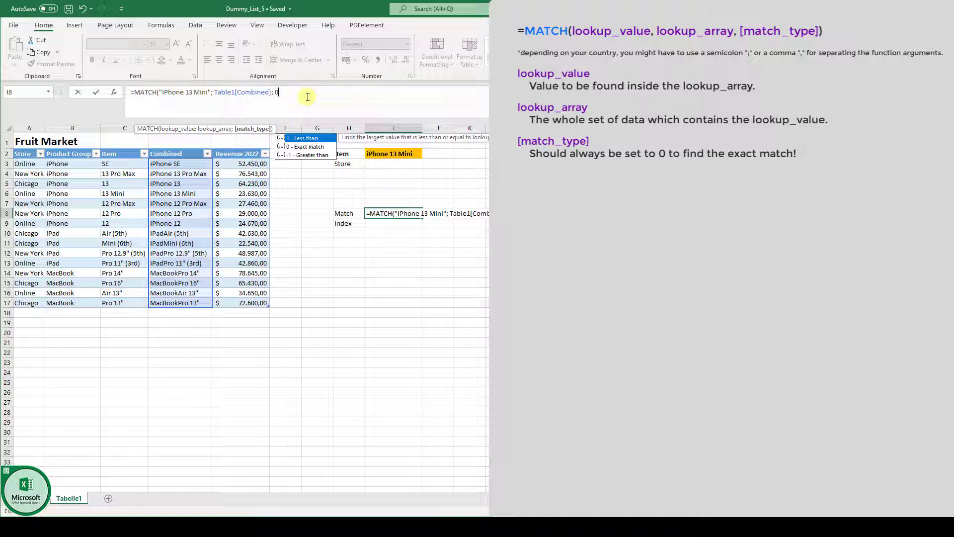
text())
key(Return)
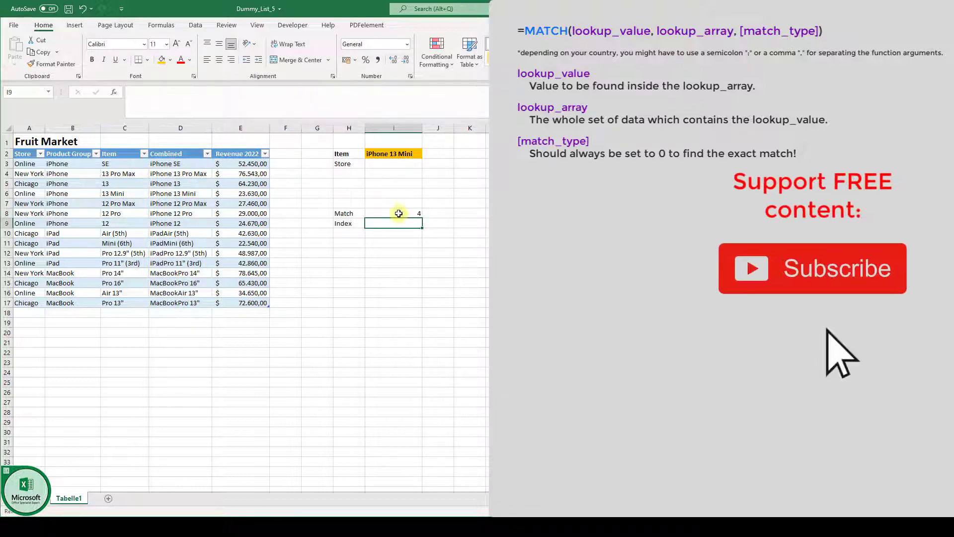
click(399, 213)
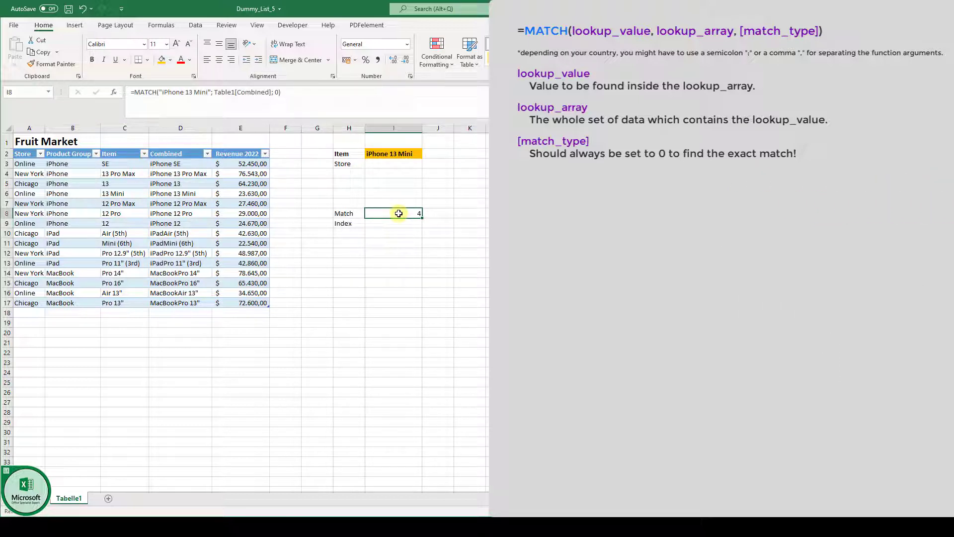
click(251, 92)
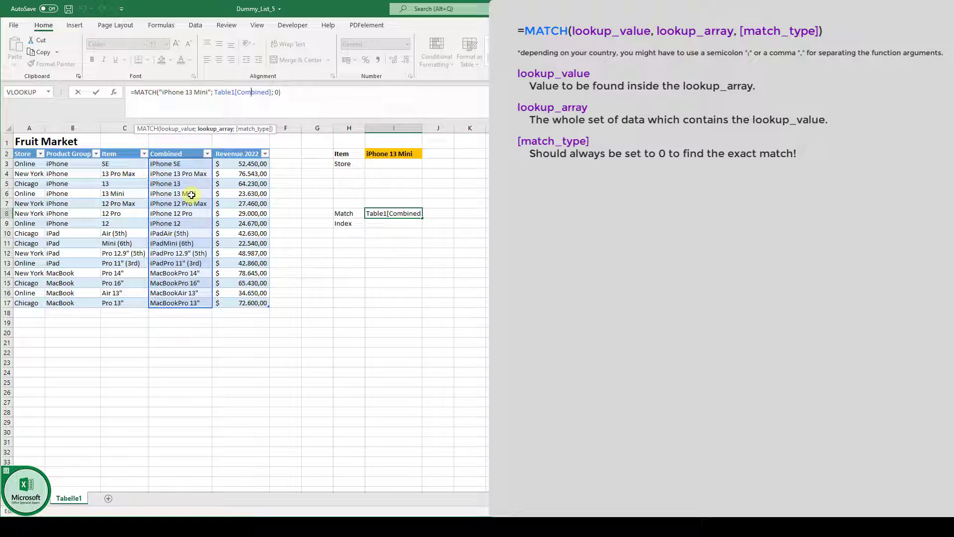
key(Return)
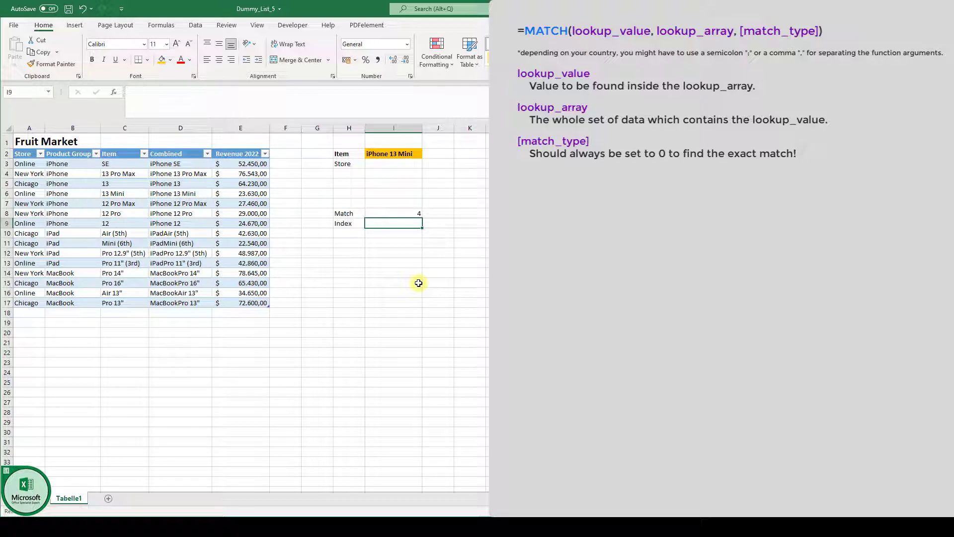
Enter =INDEX(Table1[Store]; 4) in I9 so it returns Online
text(=INDEX)
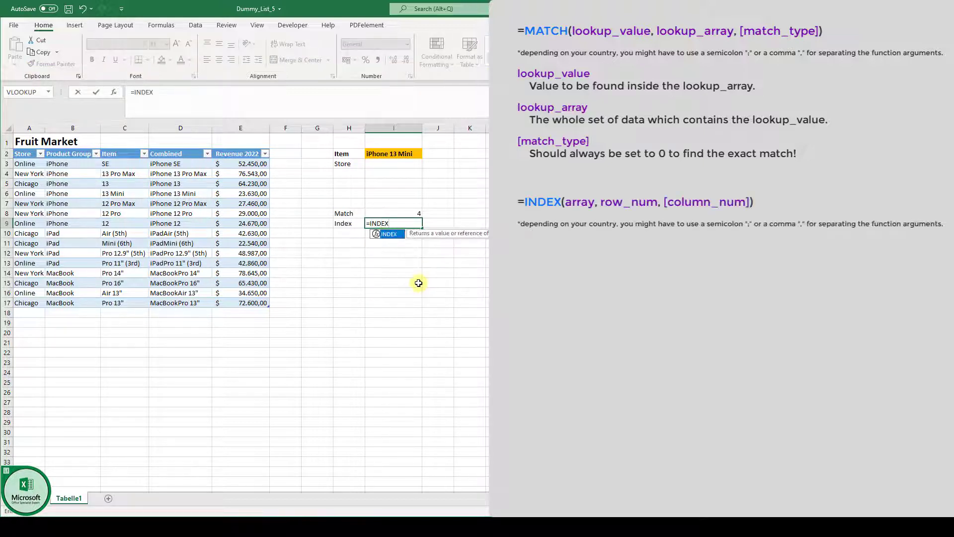
text(()
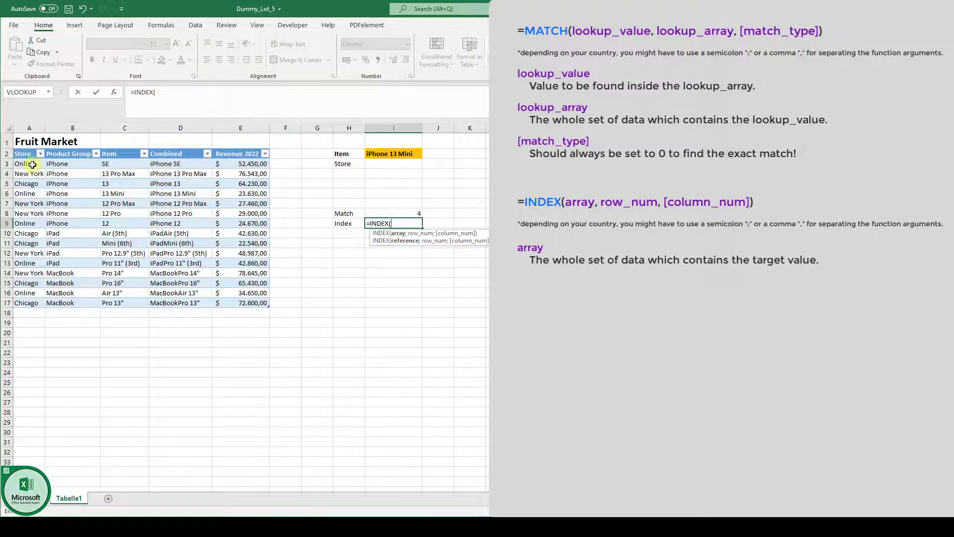
drag(32, 163, 39, 303)
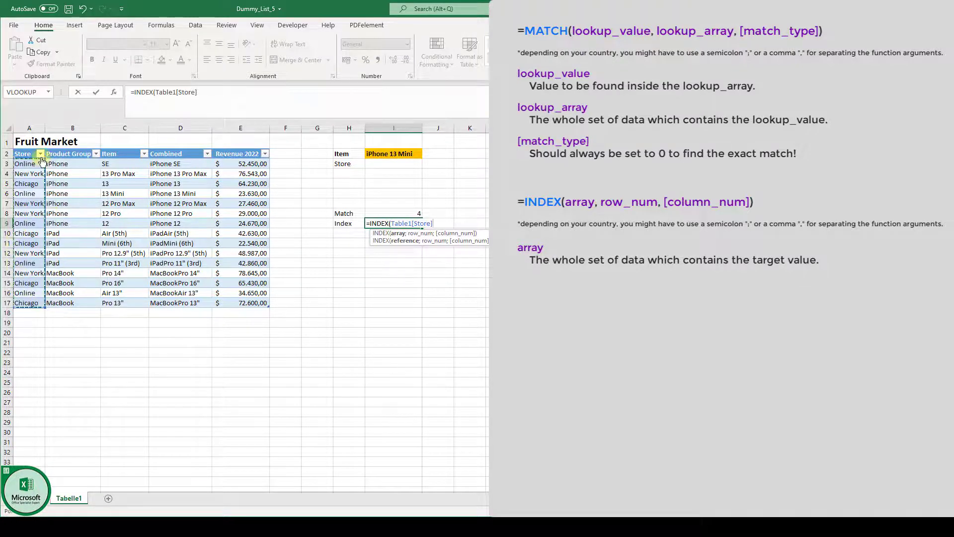
text(;)
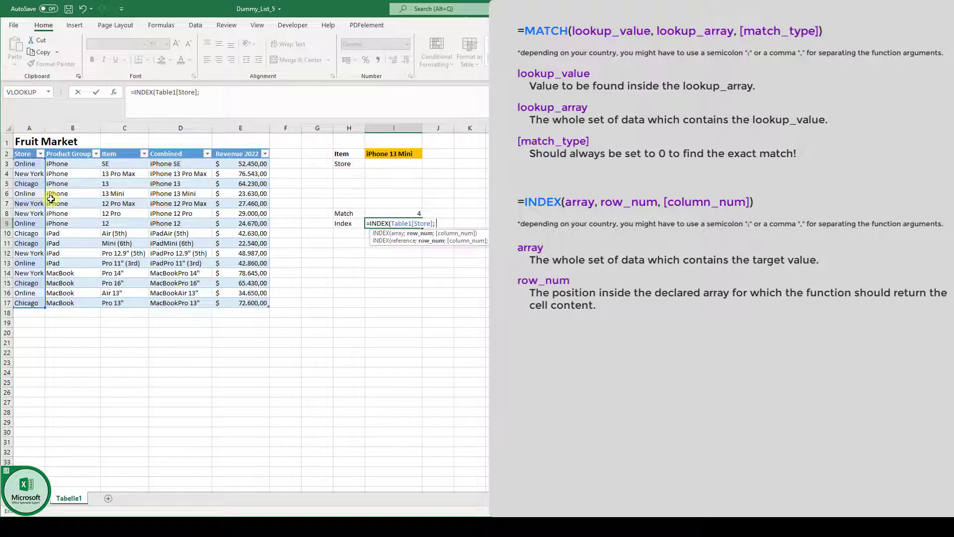
text(4)
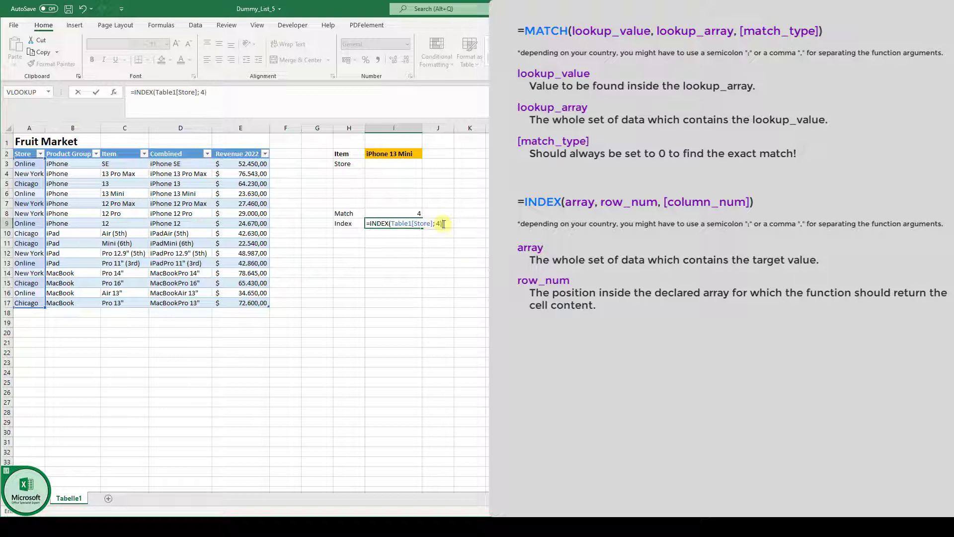
key(Return)
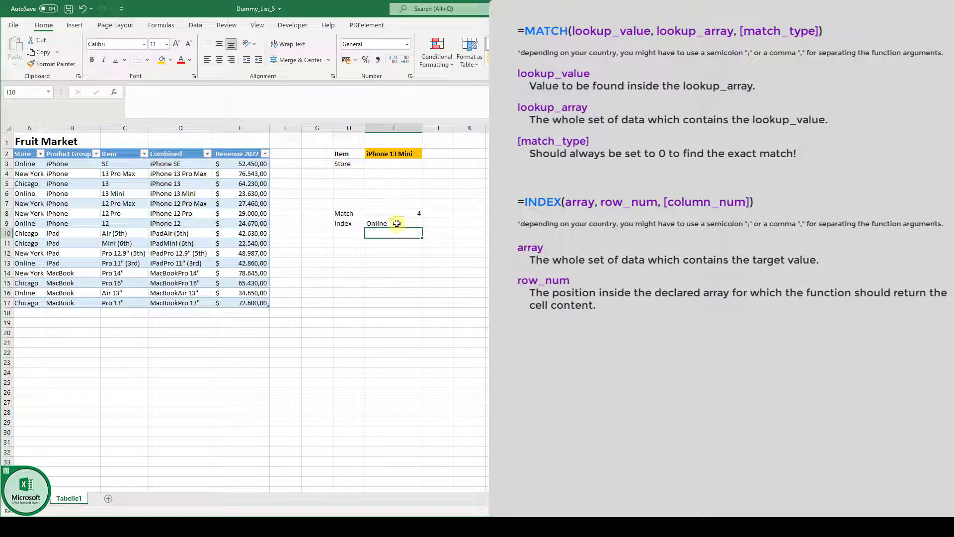
Recheck the hard-coded row 4 in I9's INDEX formula, recommit it, and select cell I3
click(397, 224)
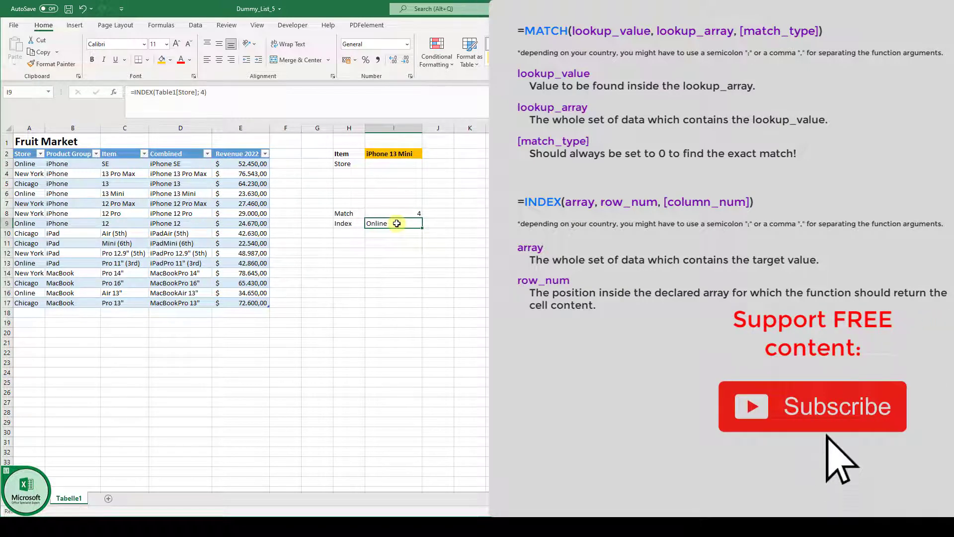
click(181, 93)
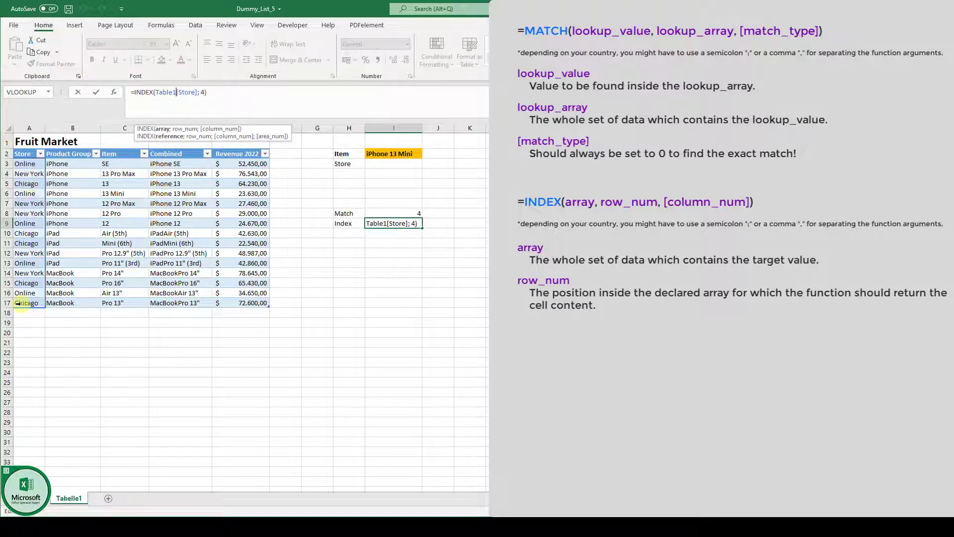
double_click(202, 92)
key(Return)
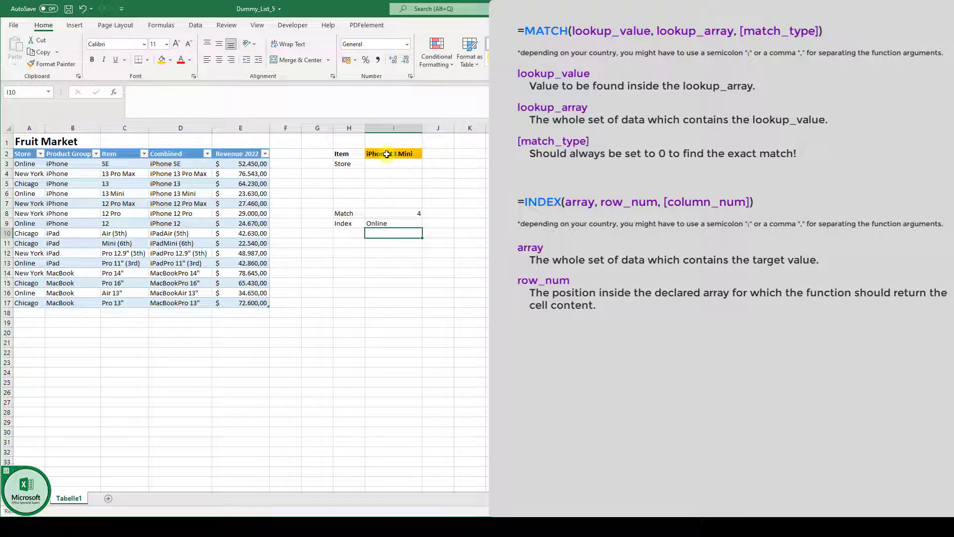
click(386, 164)
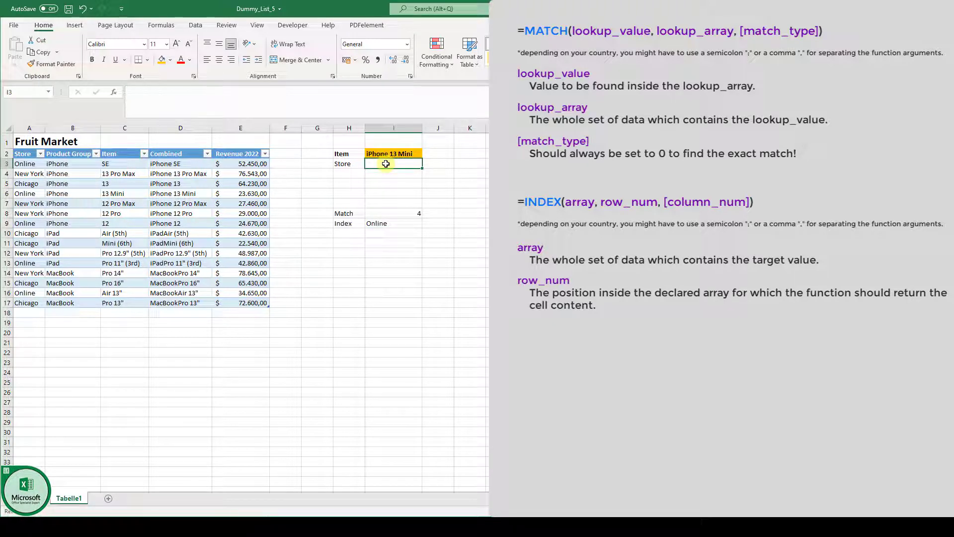
In I3, nest MATCH(I2; Table1[Combined]; 0) inside INDEX over Table1[Store], returning Online
text(=IND)
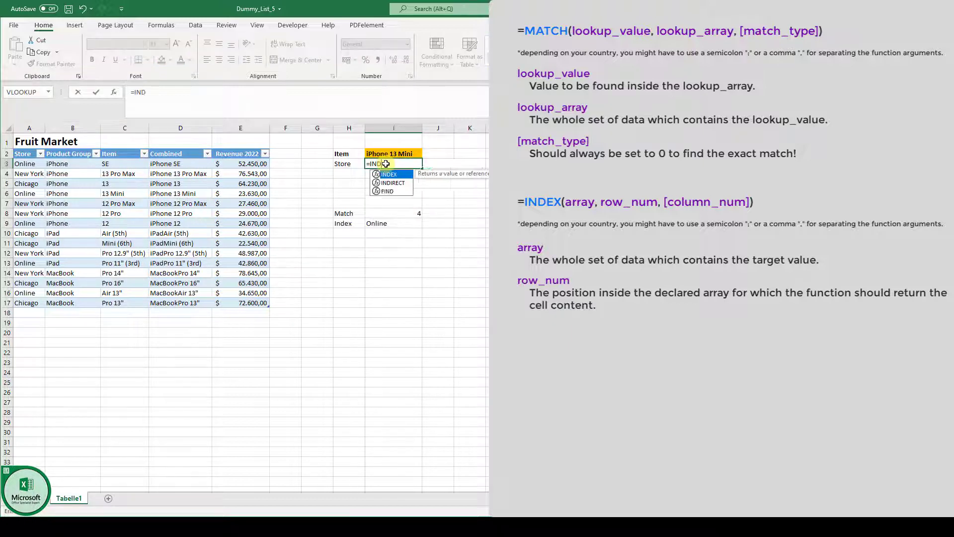
text(EX)
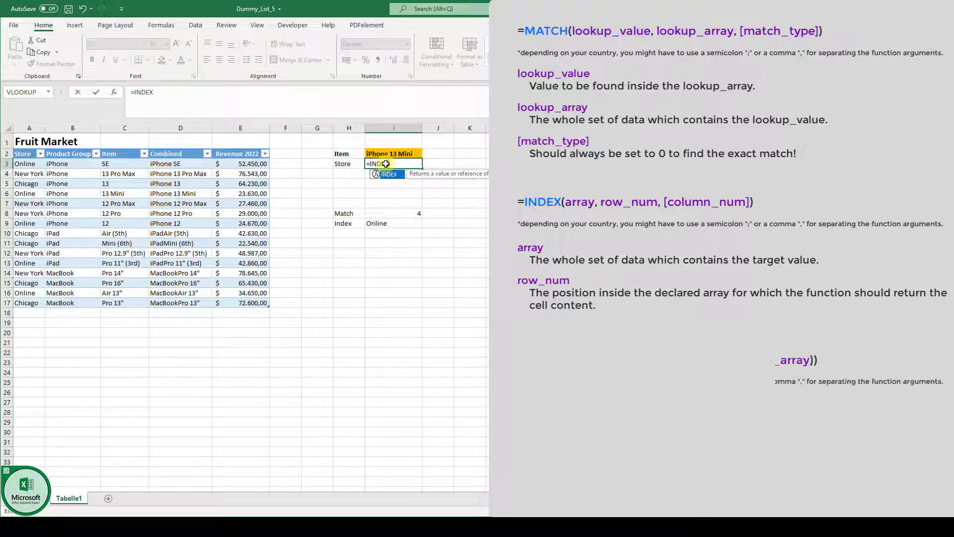
text(()
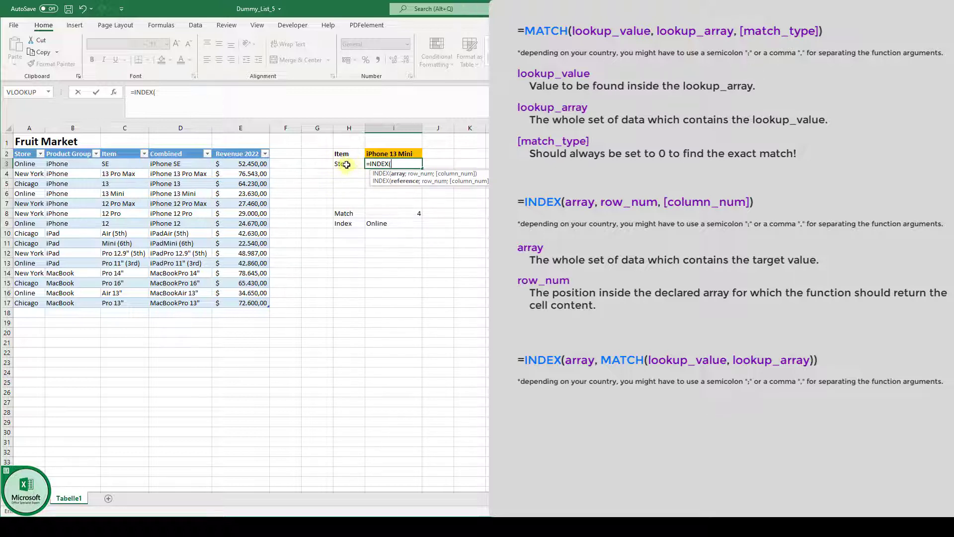
drag(23, 164, 36, 302)
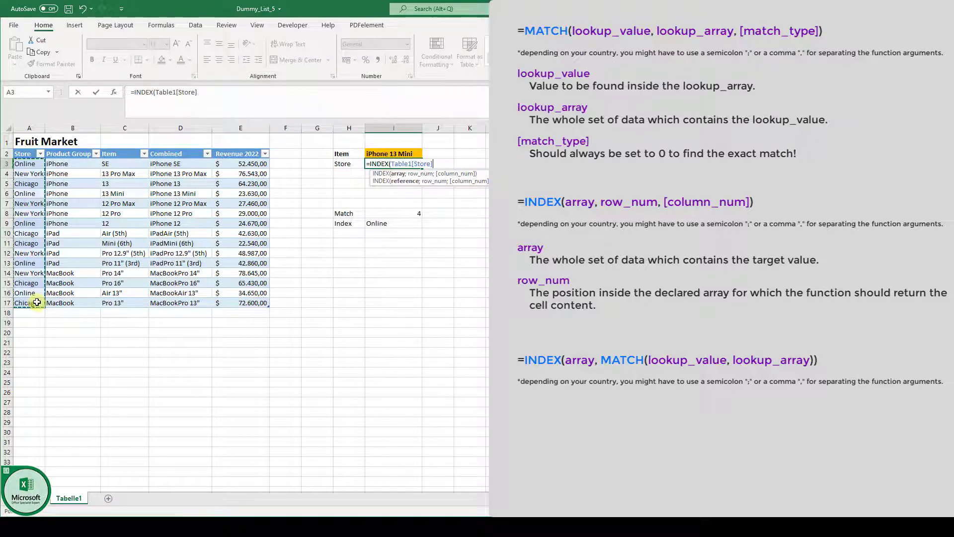
text(;)
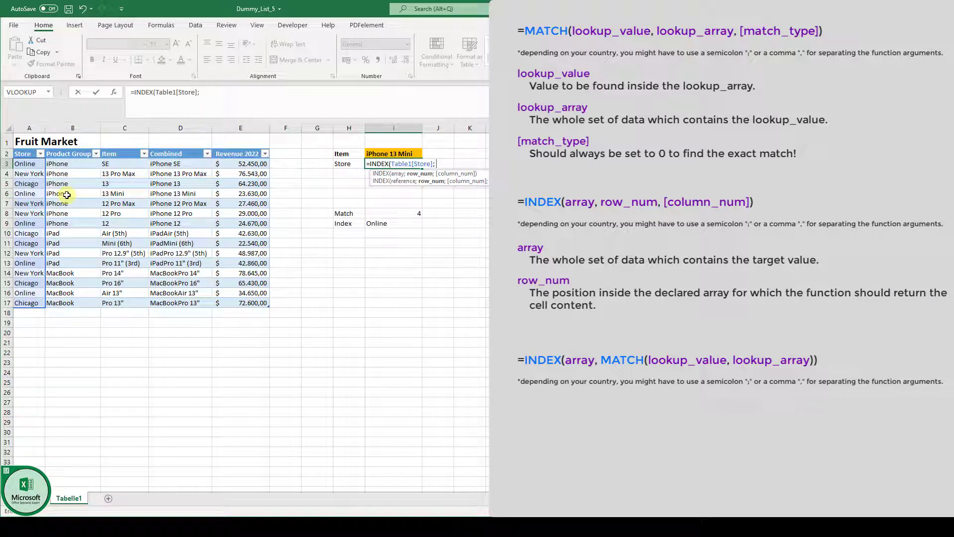
text(MATCH)
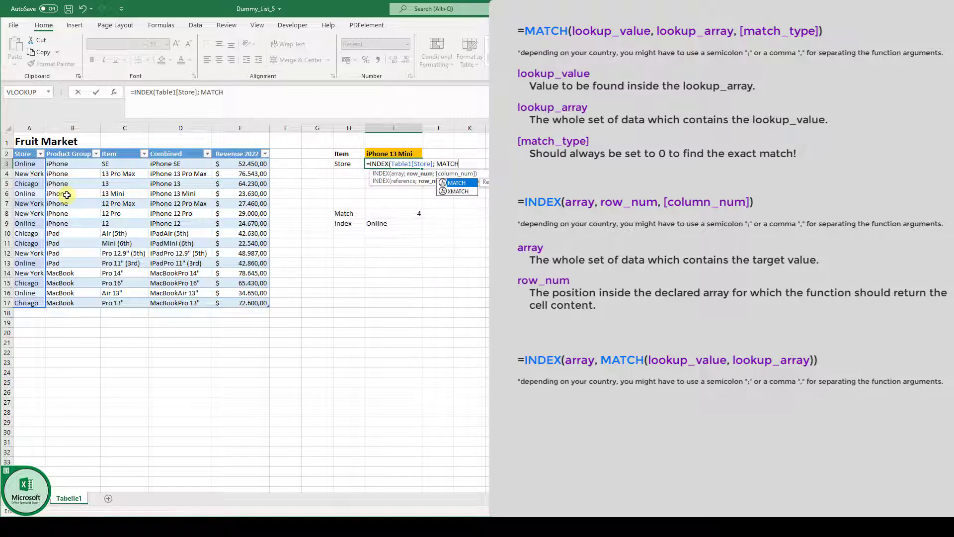
text(()
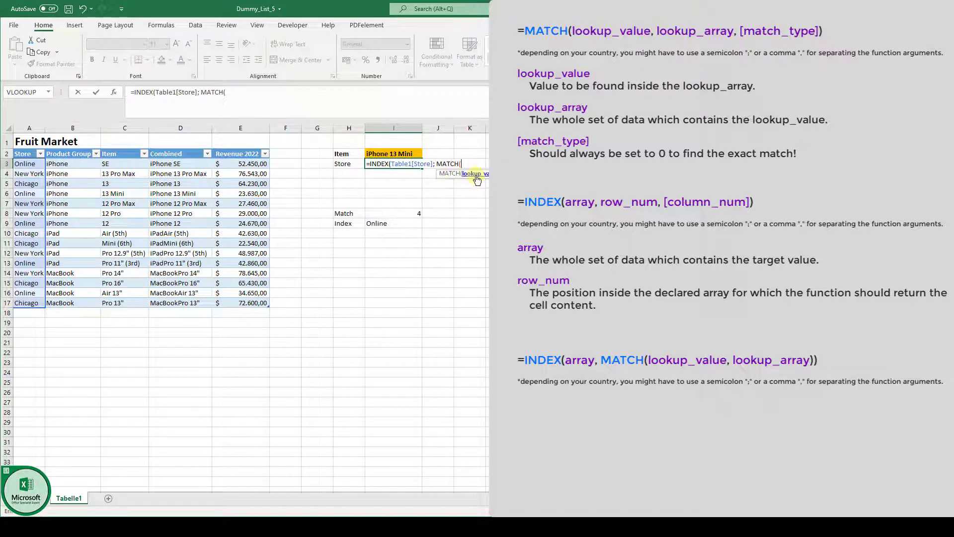
click(404, 154)
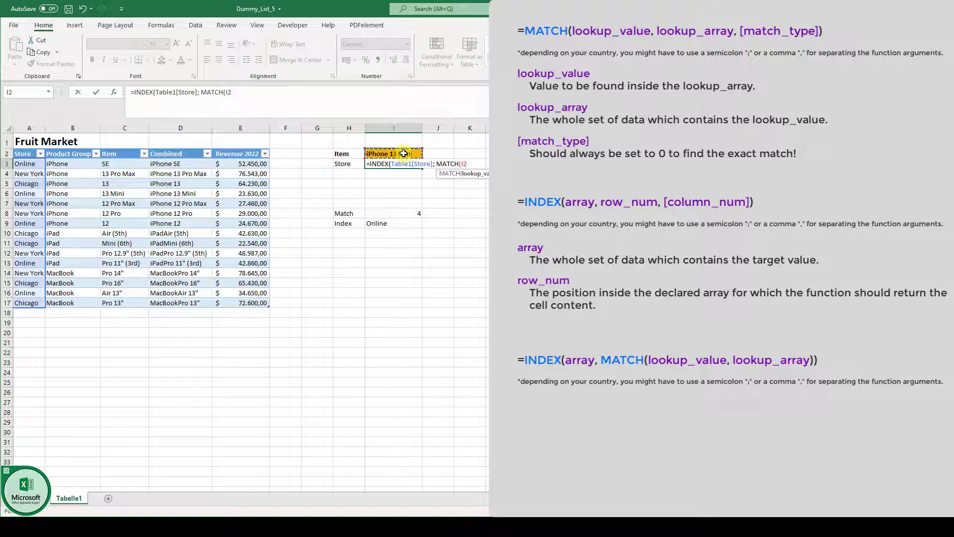
text(;)
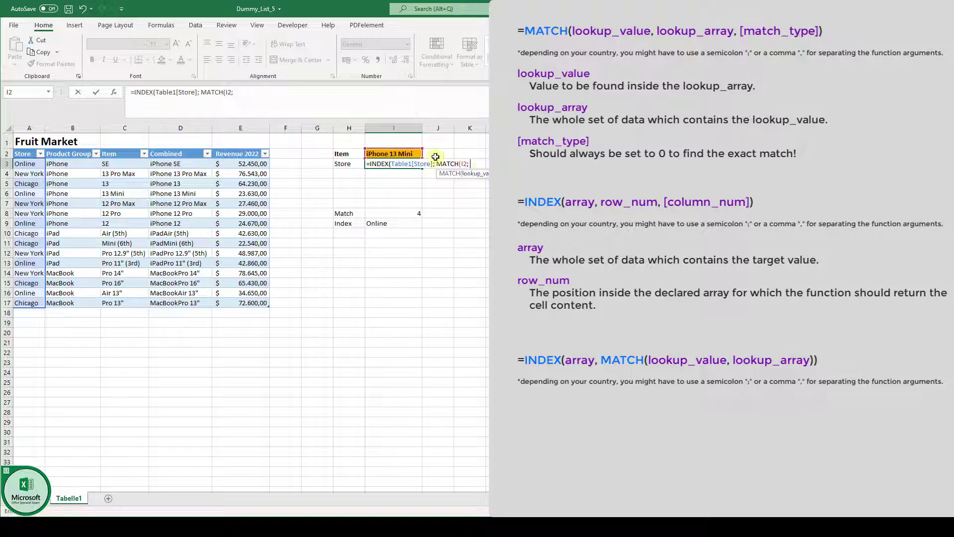
click(169, 170)
drag(169, 169, 184, 305)
text(; 0)
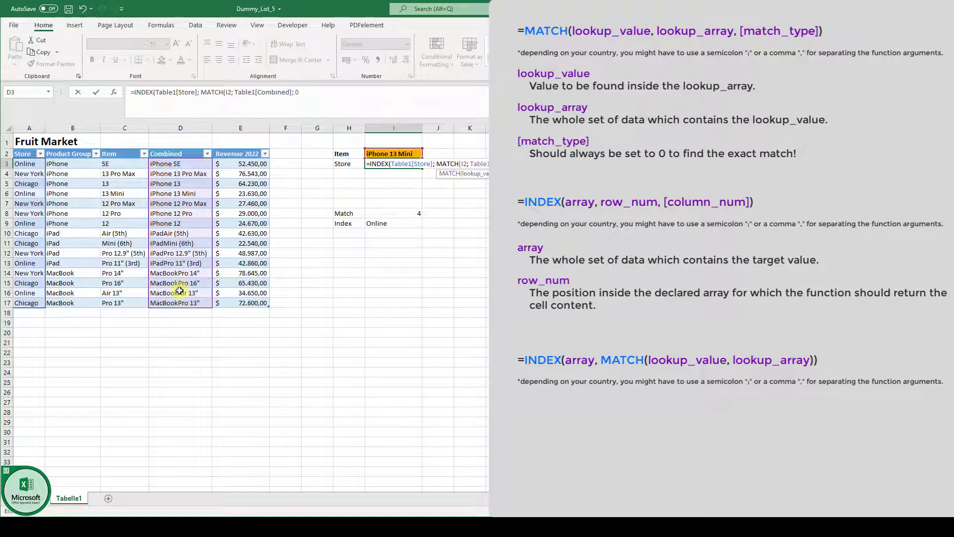
text())
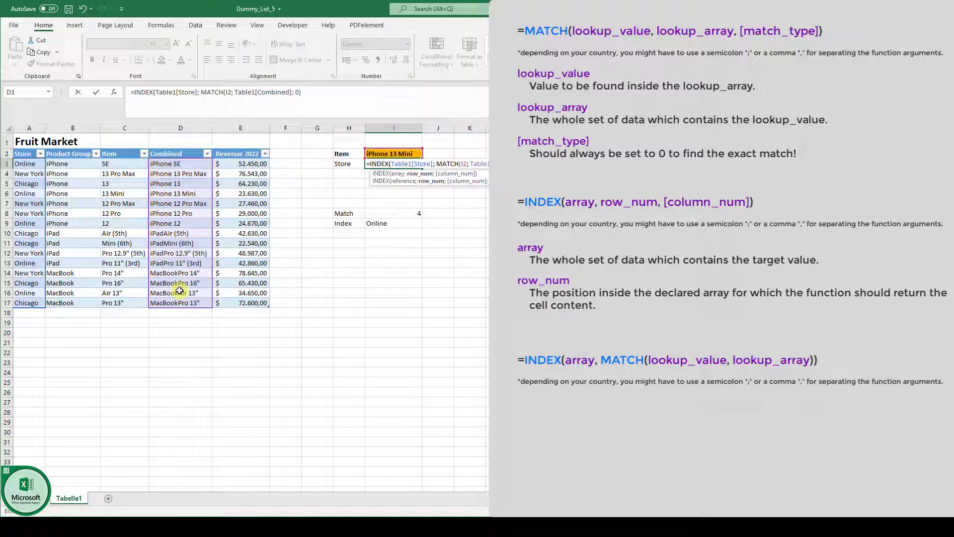
text())
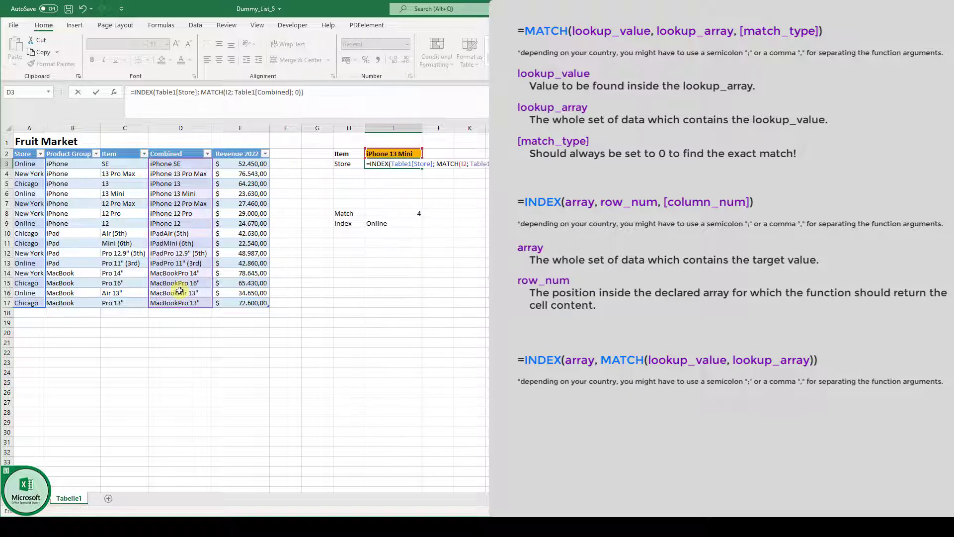
key(Return)
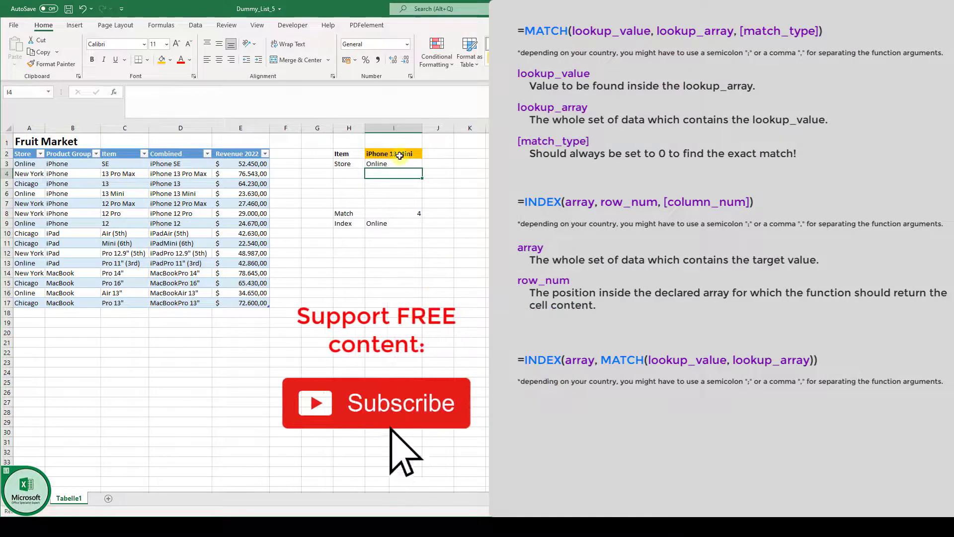
click(180, 192)
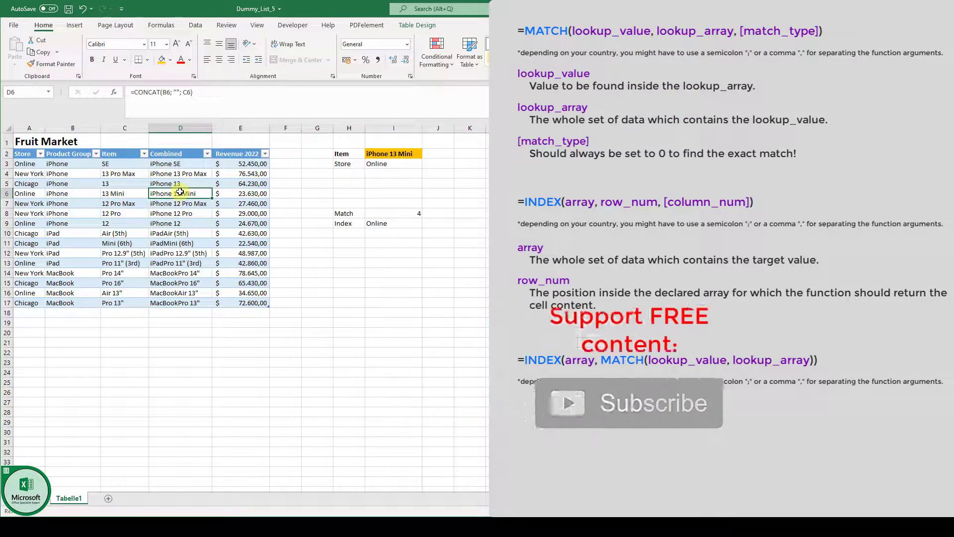
click(29, 194)
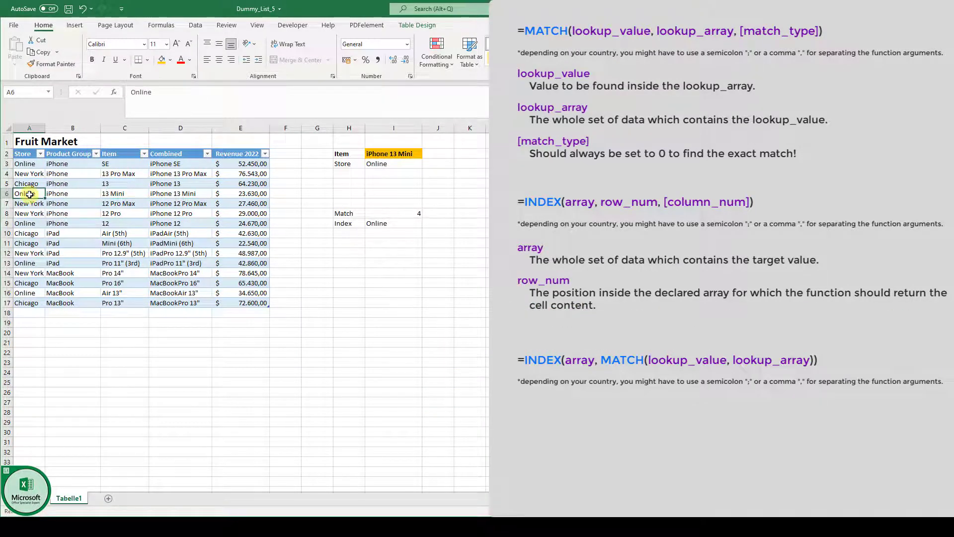
click(388, 163)
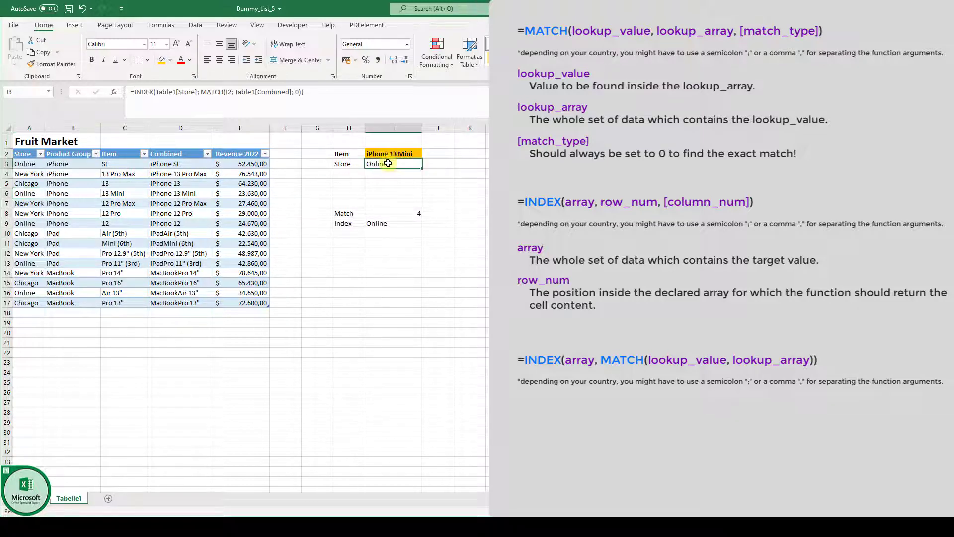
click(211, 92)
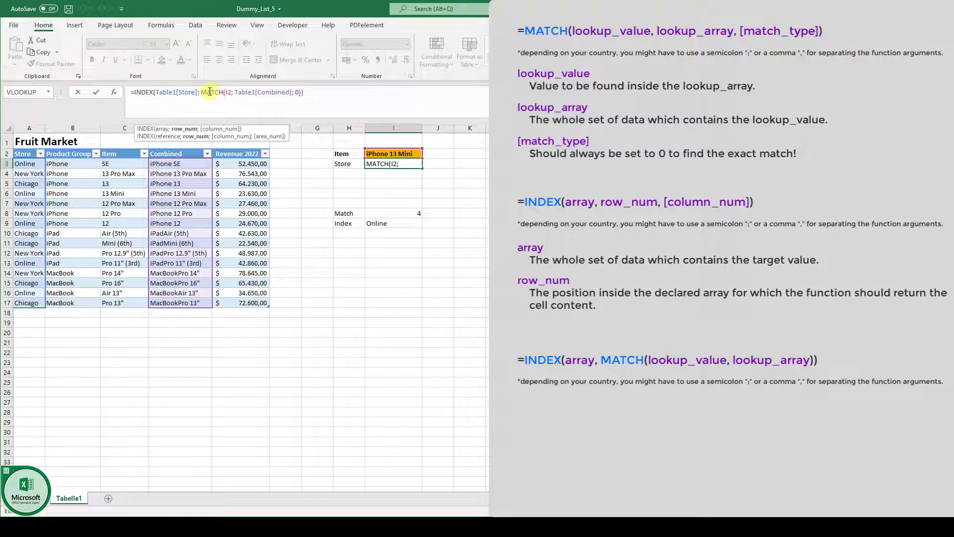
click(244, 91)
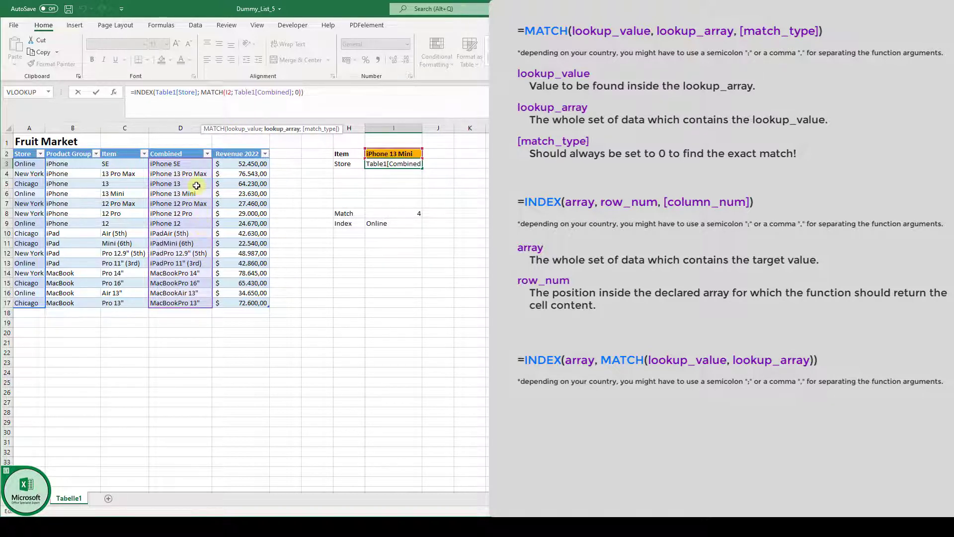
click(229, 92)
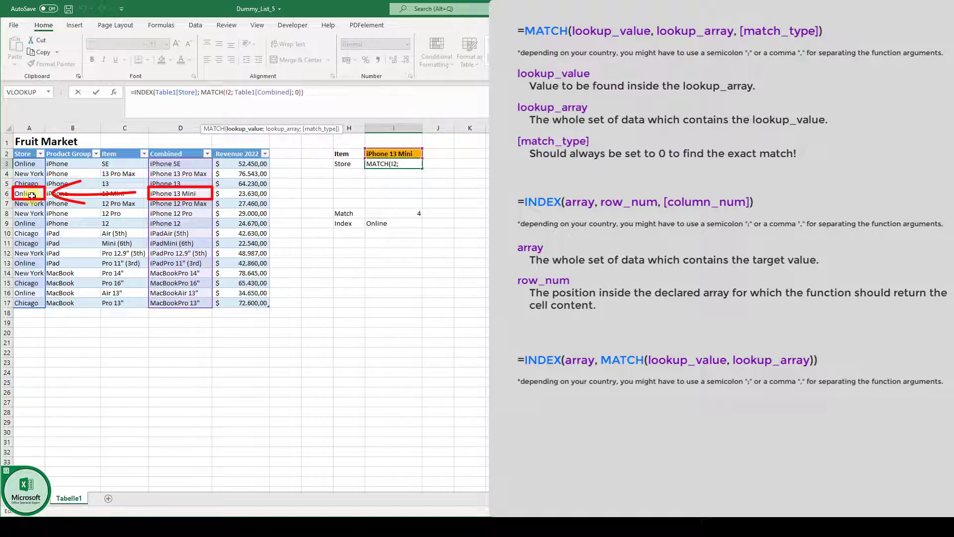
key(ctrl+Return)
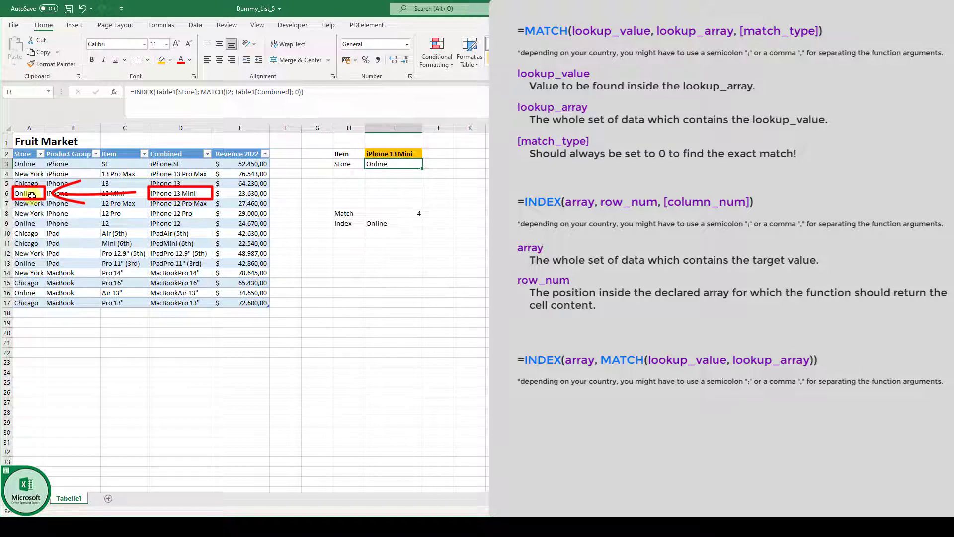